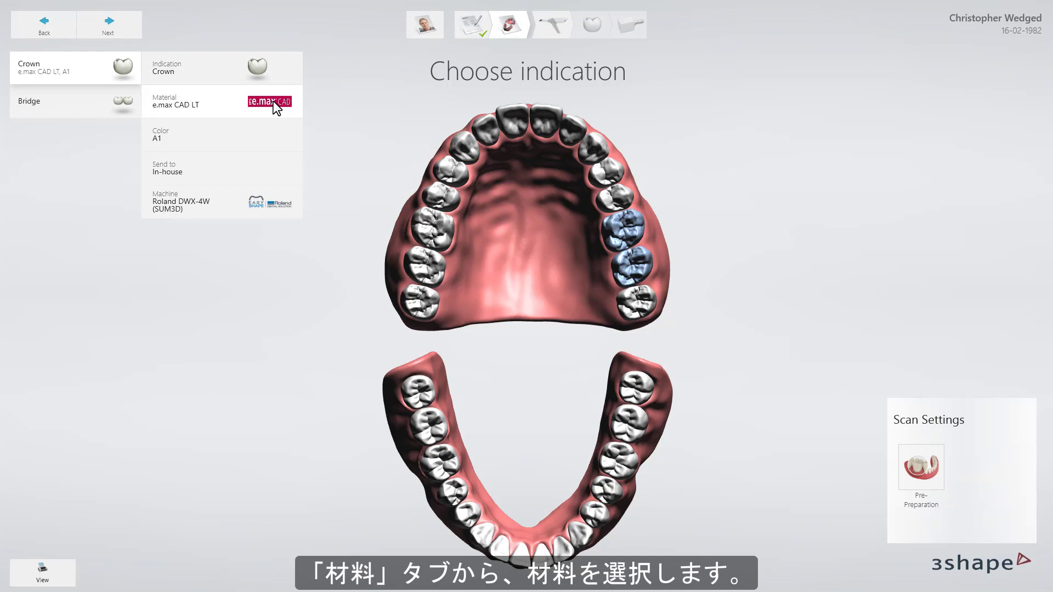
- Set the crown material to e.max CAD HT and continue to the next workflow stage
click(273, 101)
click(357, 135)
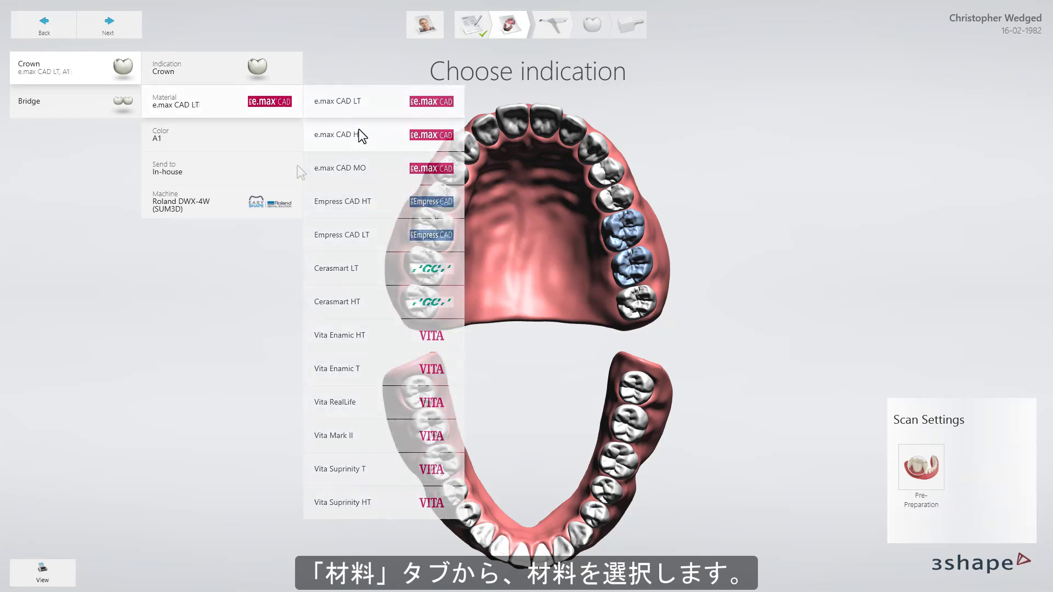
click(130, 31)
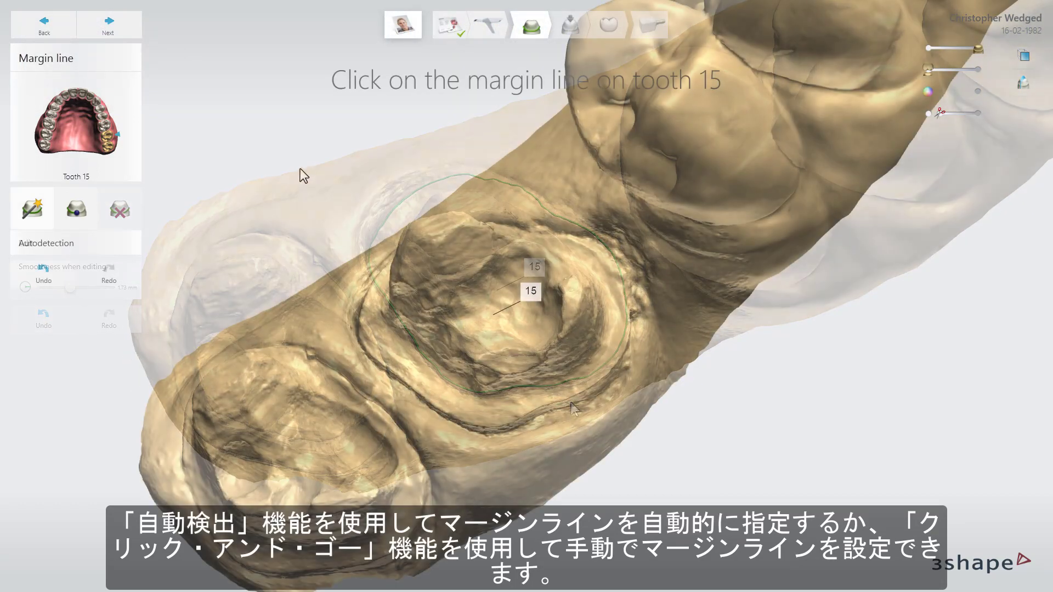
- Trace the margin line around tooth 15 manually with Click & go, placing points around the preparation until the loop closes
click(76, 212)
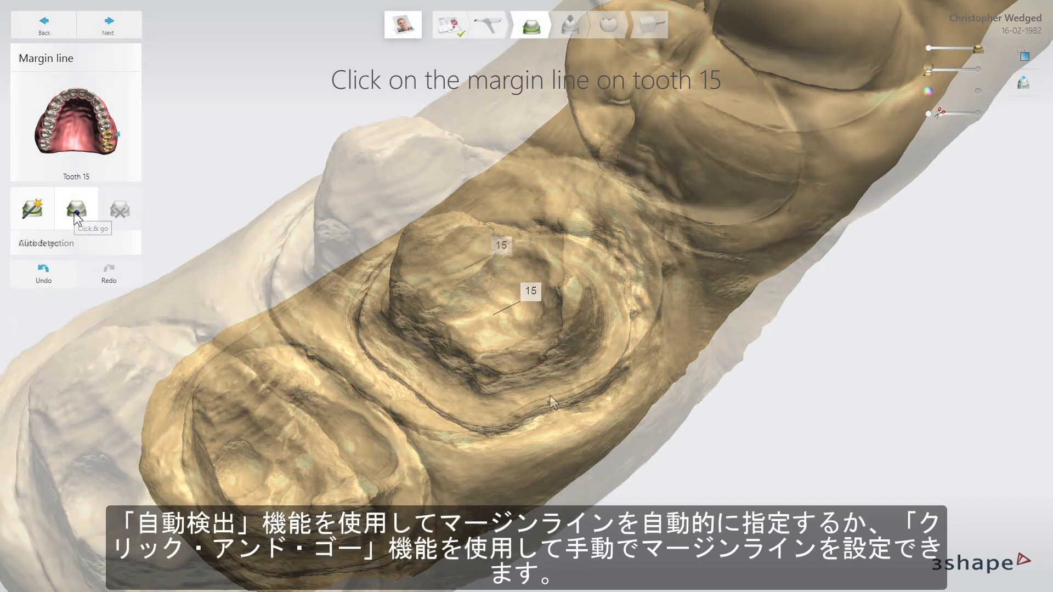
click(550, 393)
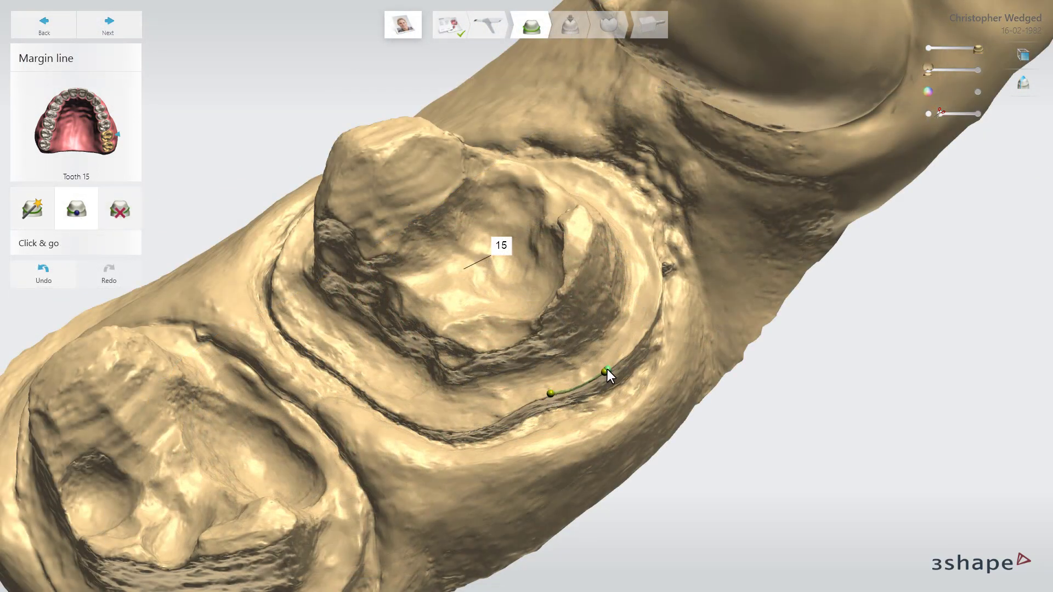
mouse_move(606, 369)
mouse_down()
mouse_move(647, 320)
mouse_move(659, 278)
mouse_up()
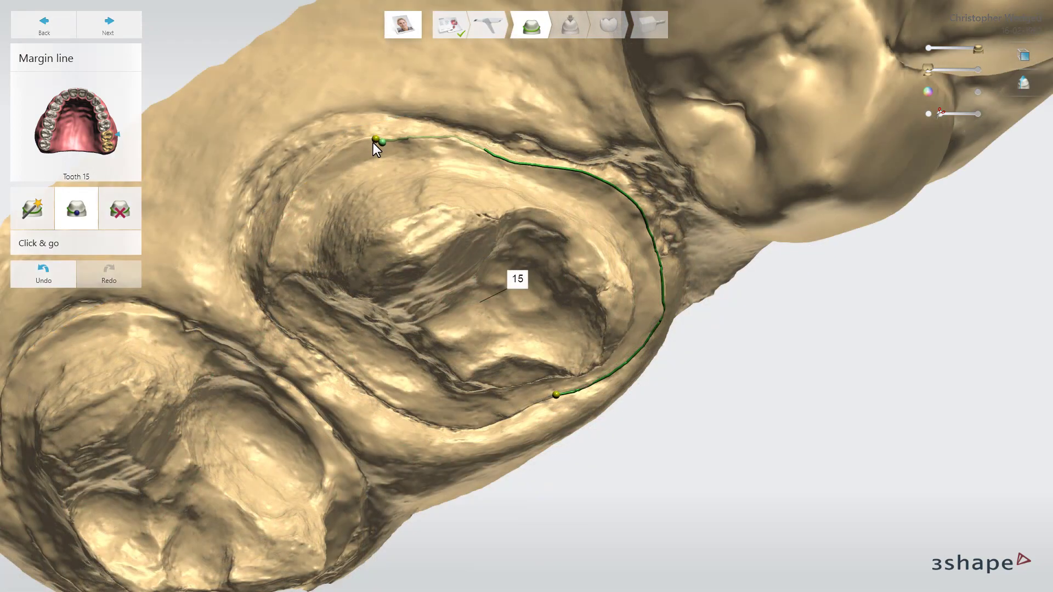
click(364, 142)
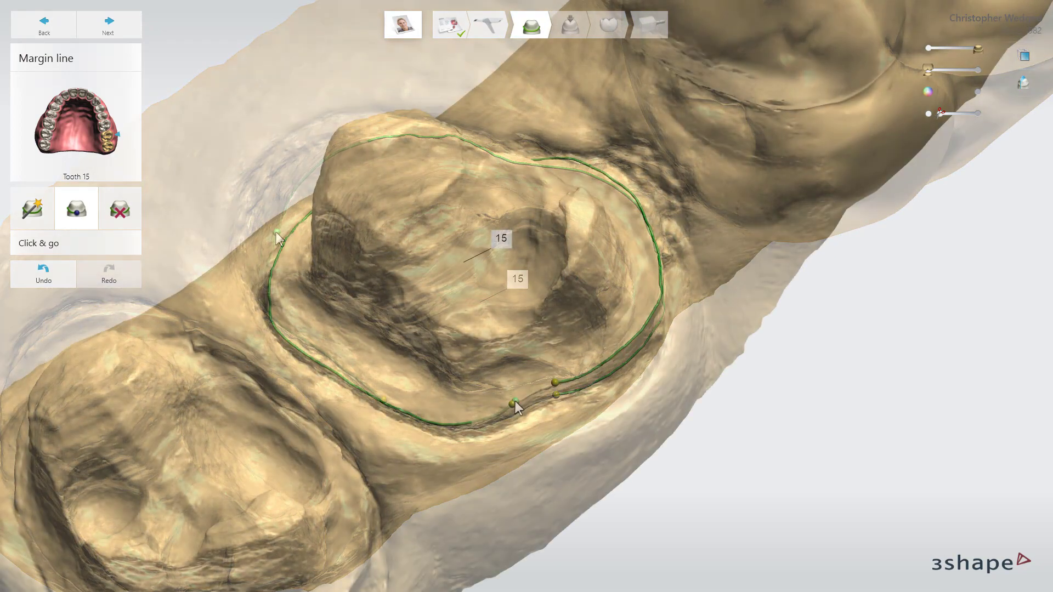
click(538, 390)
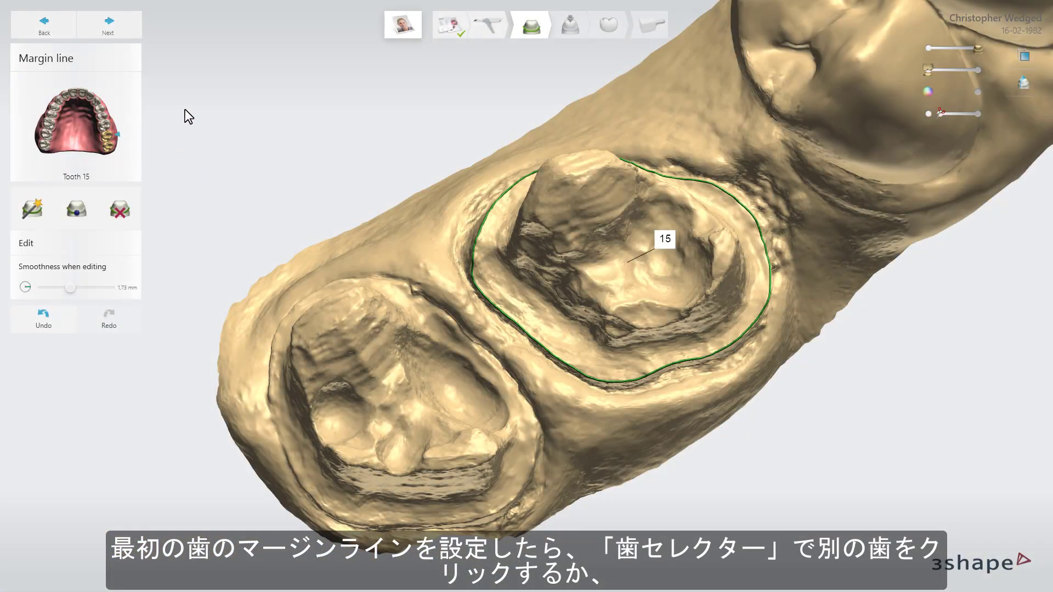
- Advance to tooth 16, inspect its margin line from the side, and continue to the Insertion Direction stage
click(132, 28)
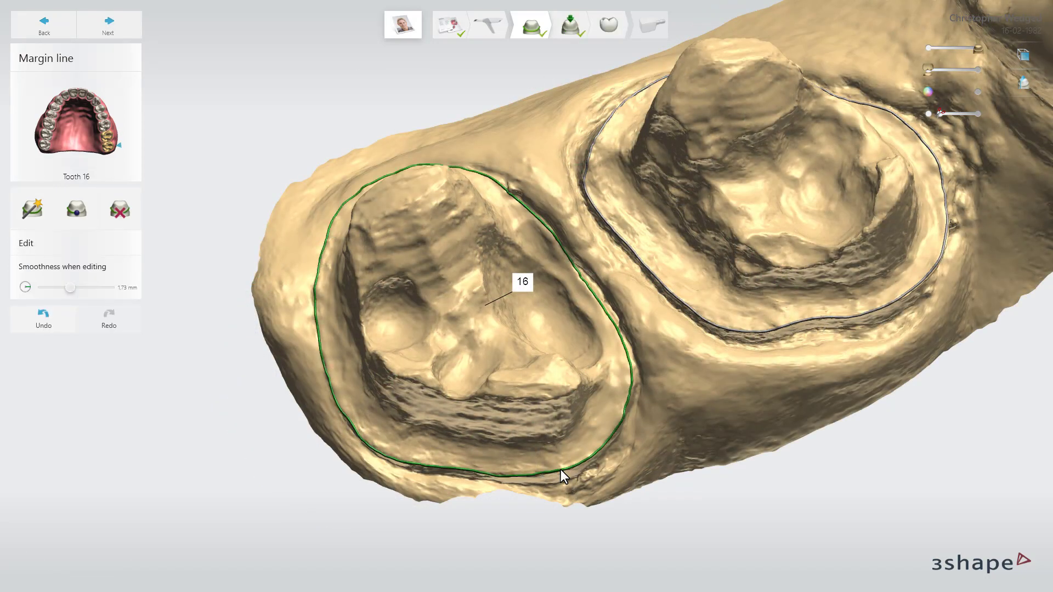
right_drag(560, 469, 571, 415)
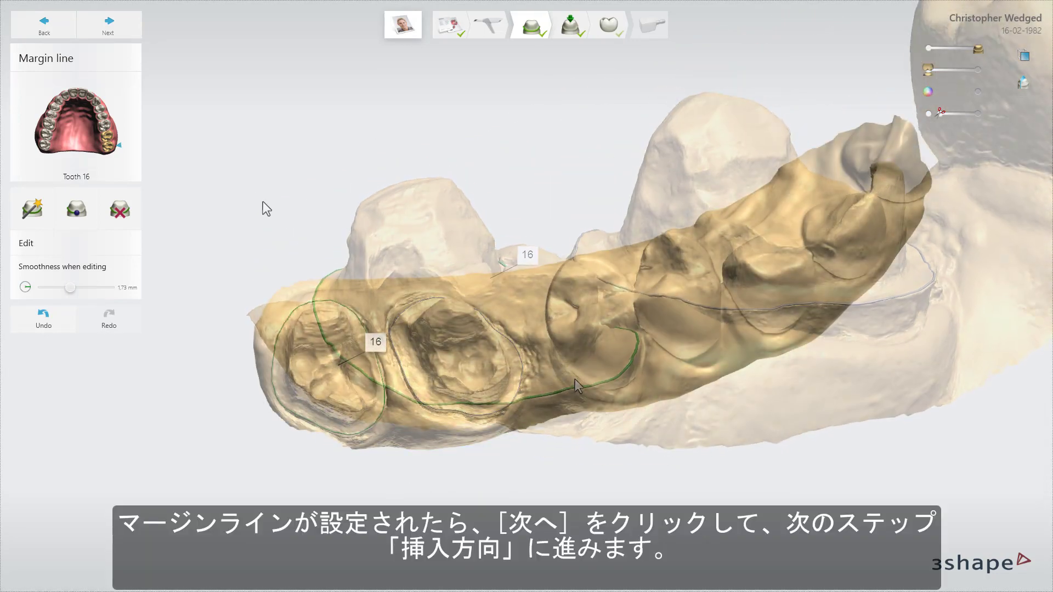
click(117, 28)
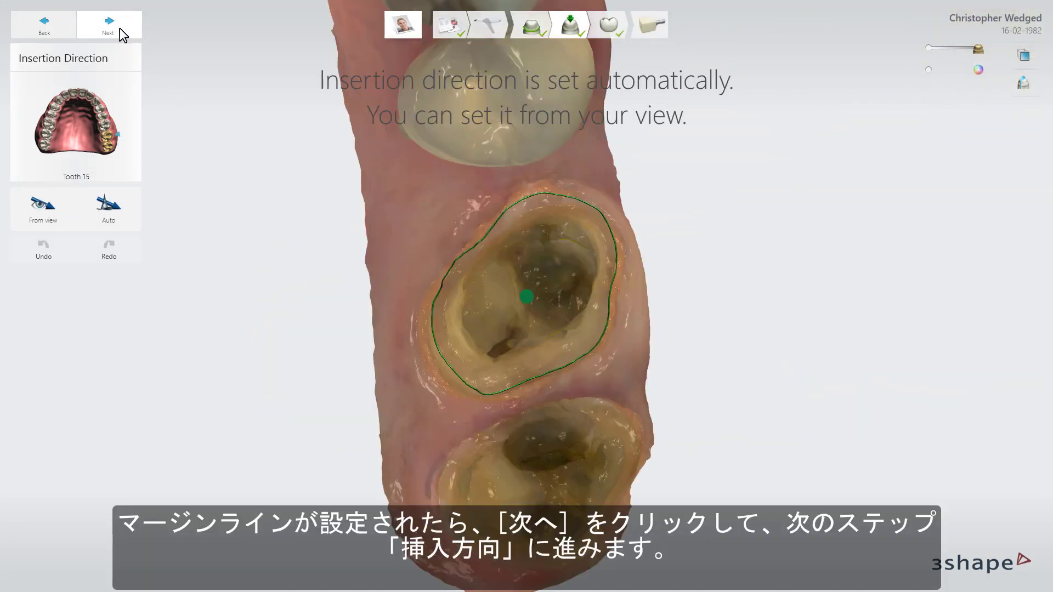
- Check the insertion directions of teeth 15 and 16, and continue to the Anatomy design stage
right_drag(315, 224, 379, 227)
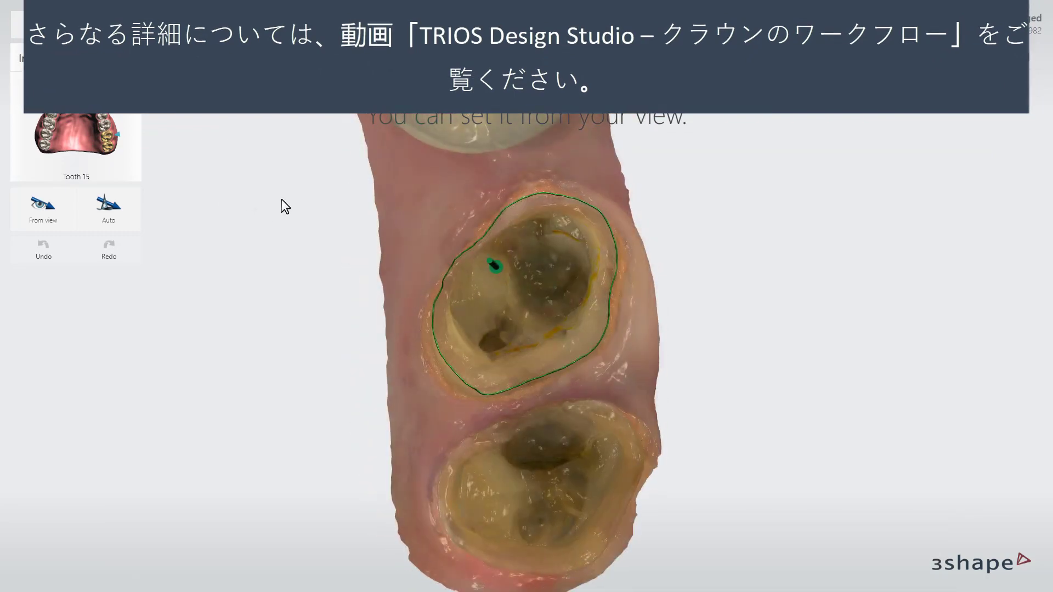
right_drag(281, 199, 308, 213)
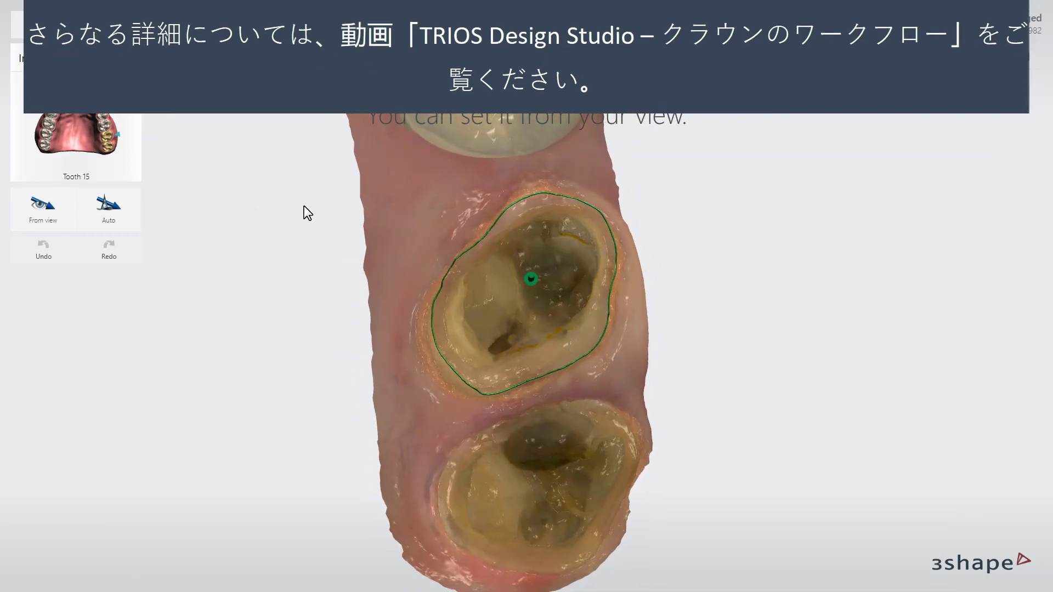
click(108, 147)
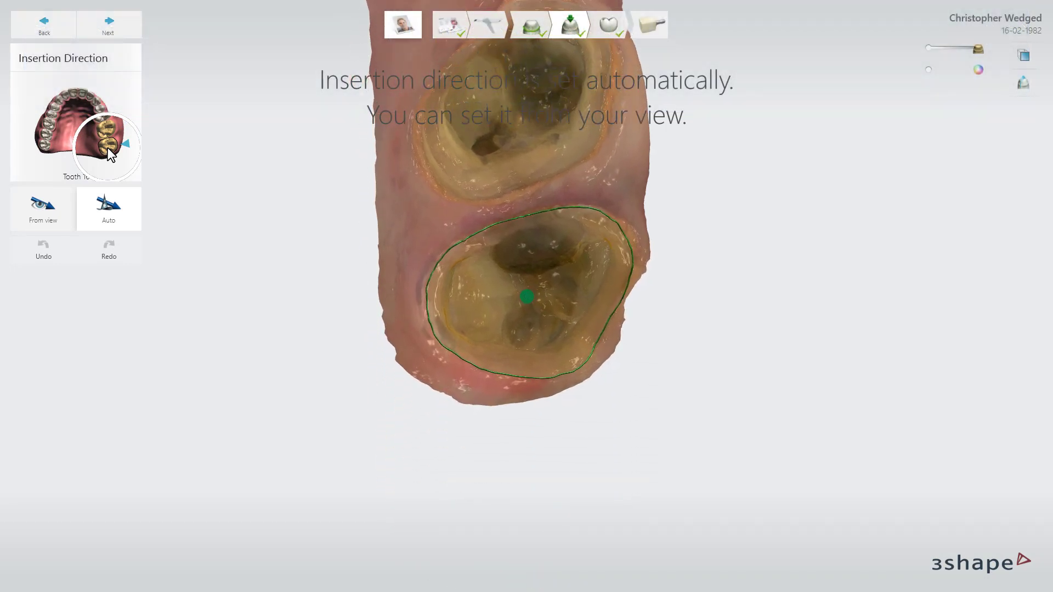
right_drag(207, 180, 340, 230)
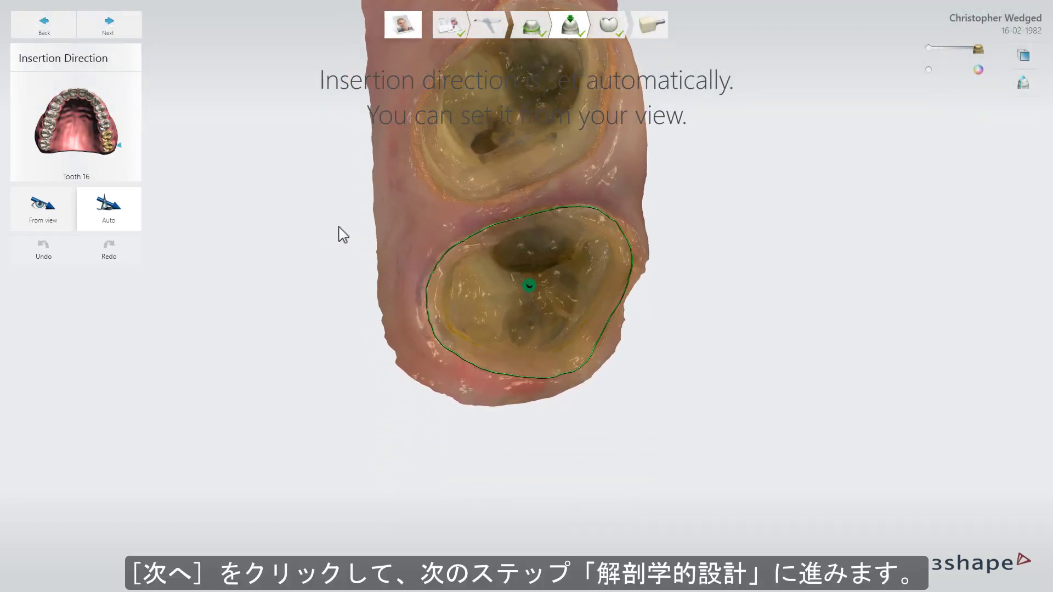
click(109, 27)
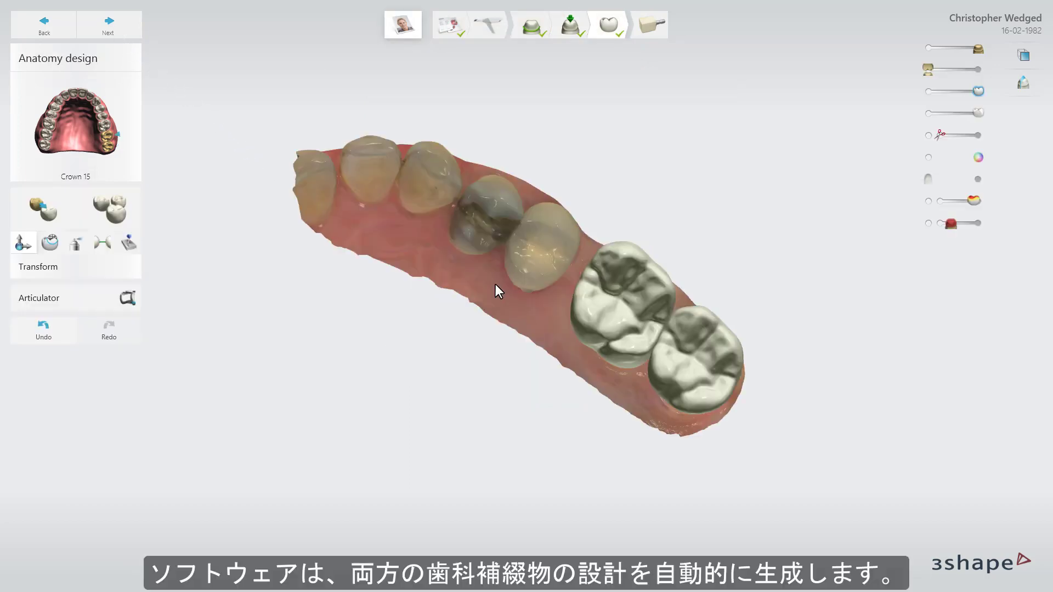
- Apply the Allure DS2 RealView smile library to the crown design
right_drag(495, 285, 477, 340)
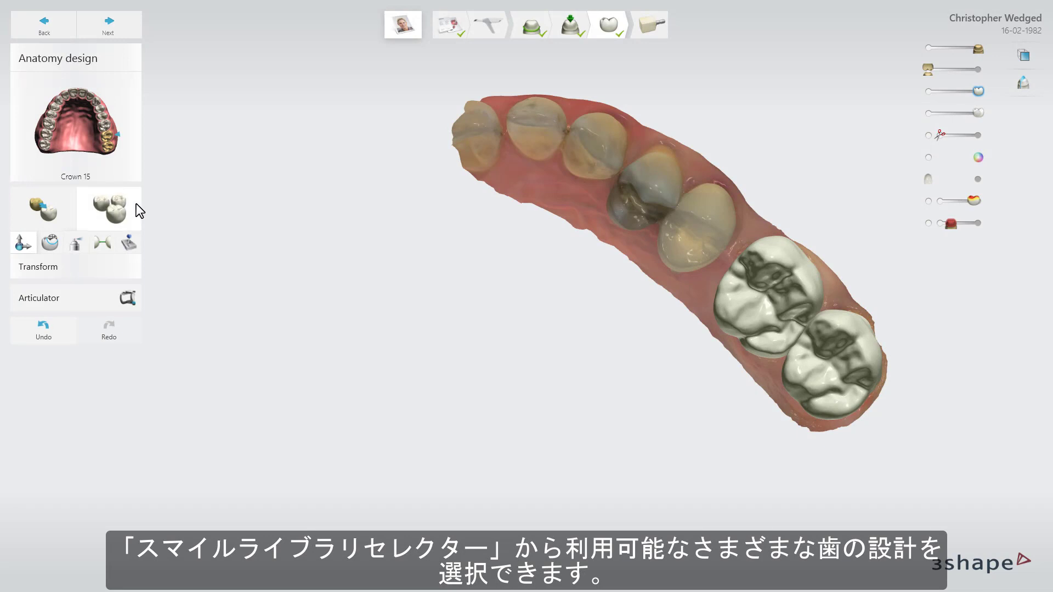
click(133, 204)
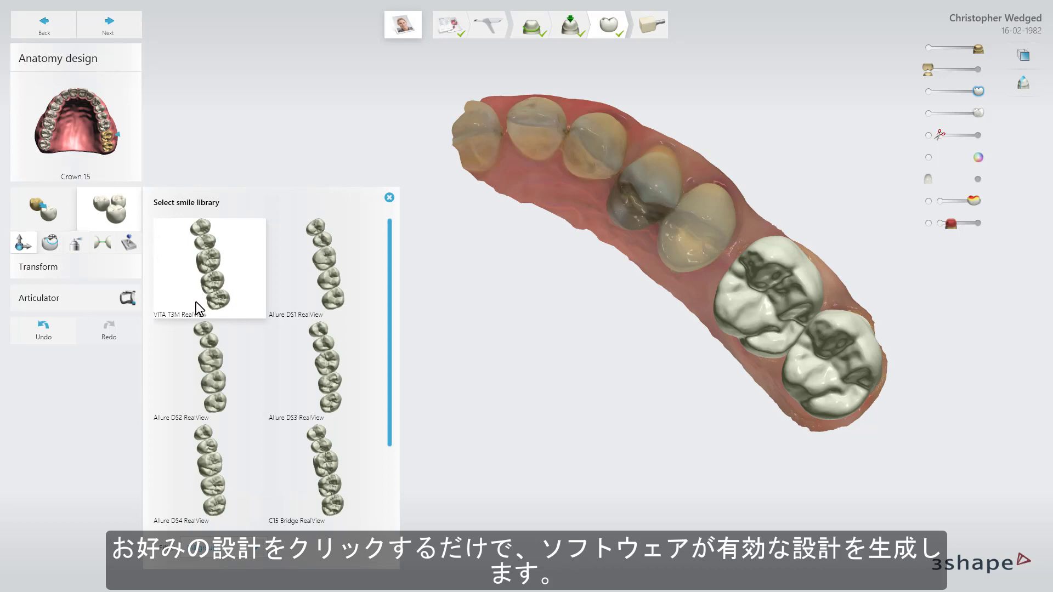
click(205, 347)
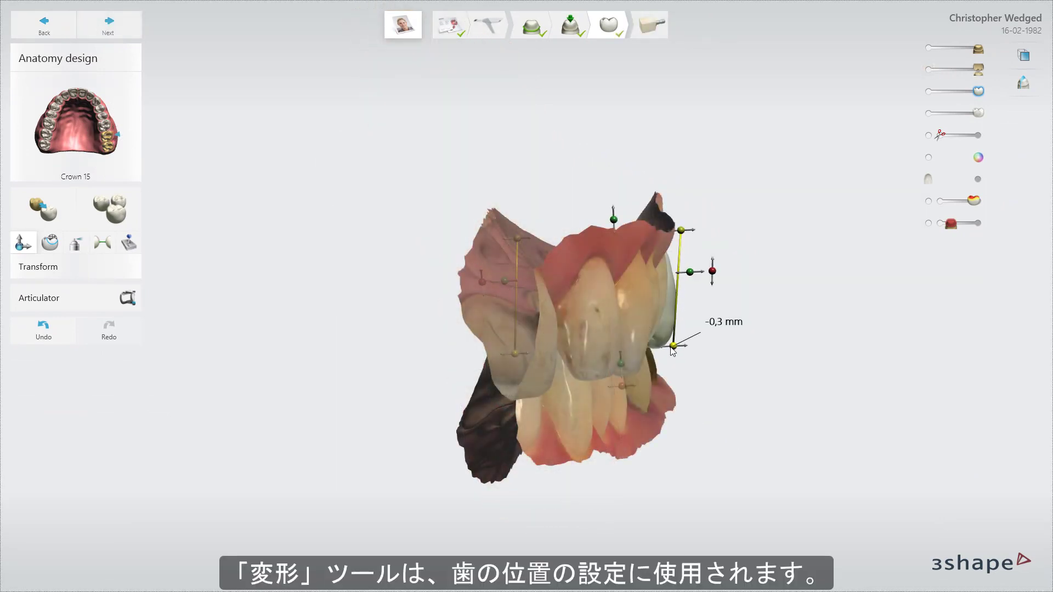
- Reposition crown 15 with Transform, shifting it by about 0.3 mm, and reshape its occlusal surface with Morph
drag(669, 340, 670, 348)
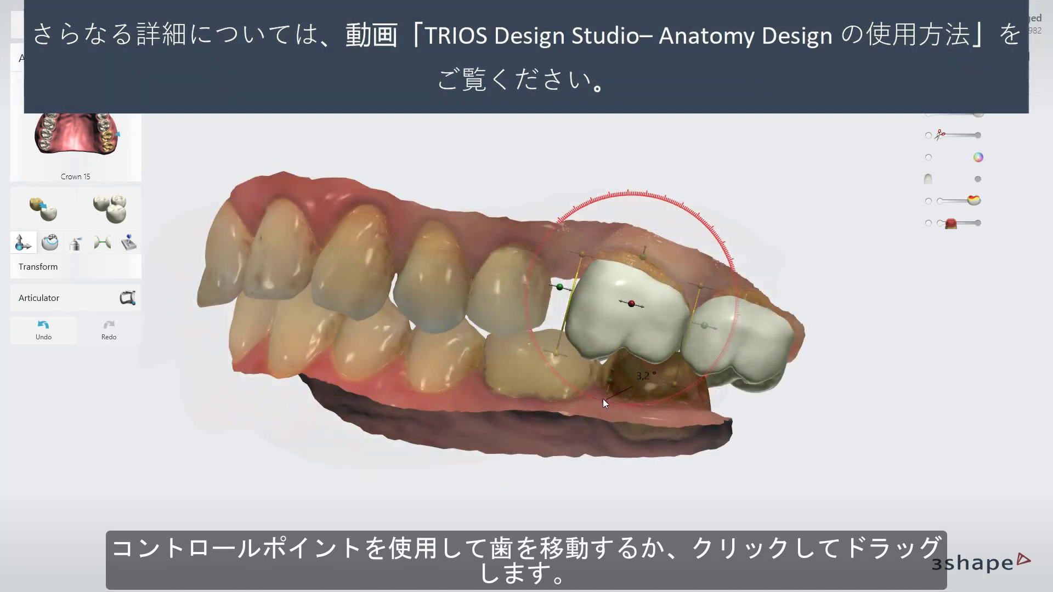
drag(607, 396, 613, 378)
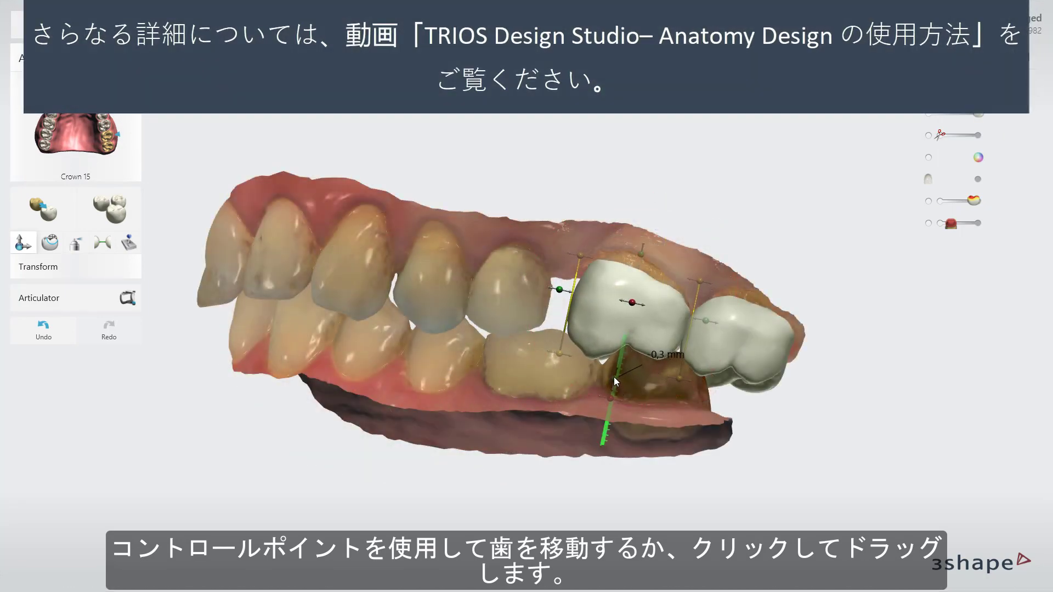
click(729, 361)
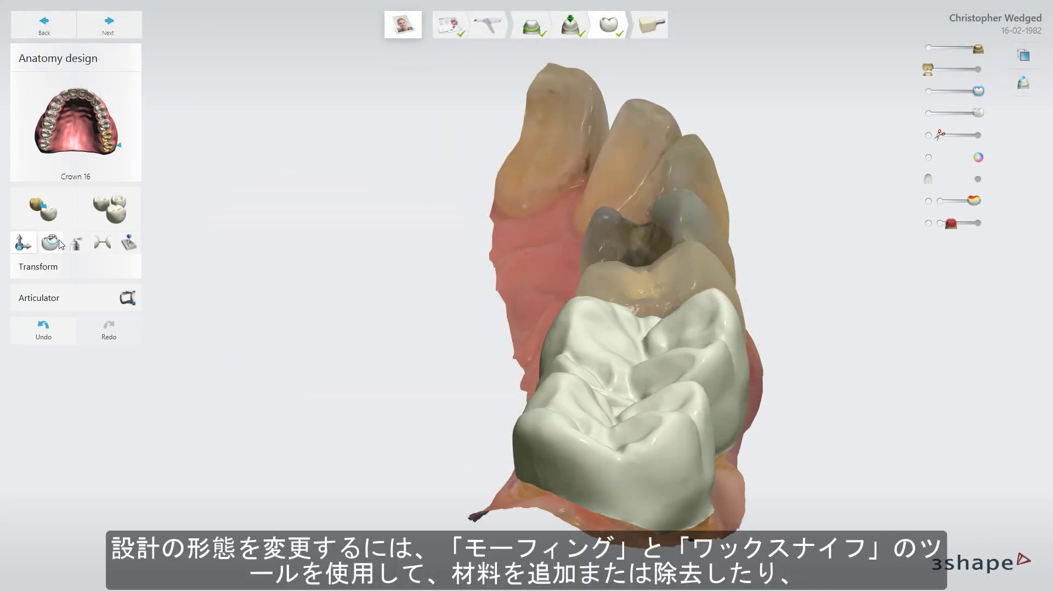
click(60, 245)
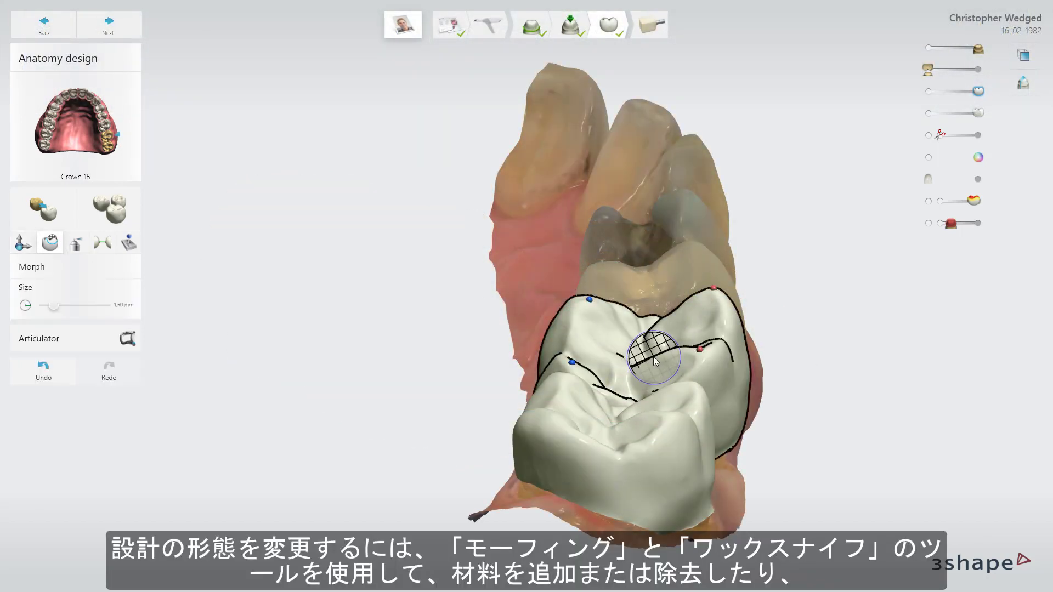
drag(656, 361, 668, 358)
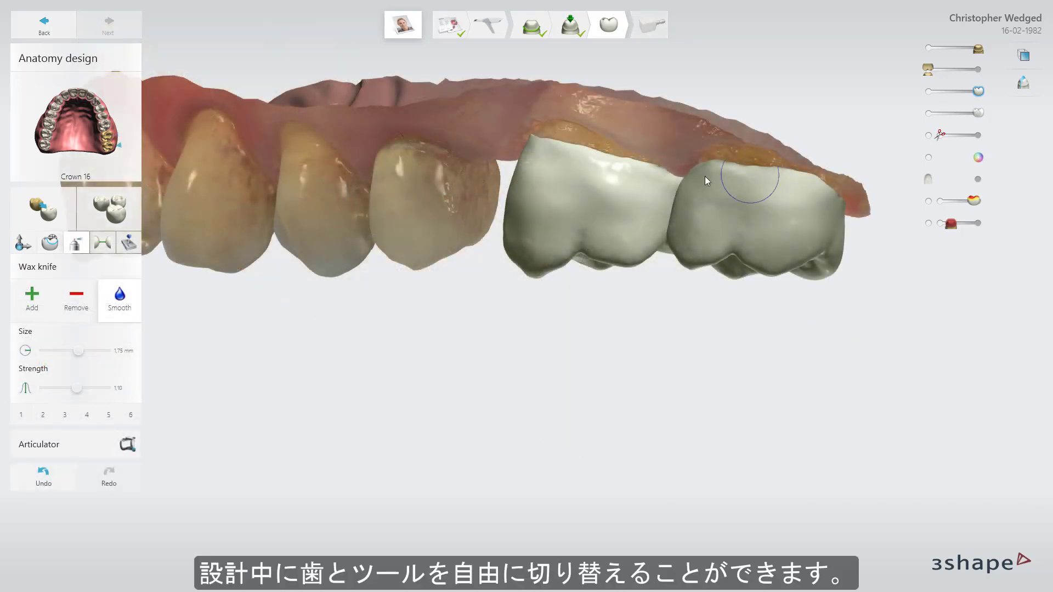
- Adapt crown 15 to the opposing teeth using the Contacts tool with an occlusal distance of 0 mm
click(639, 176)
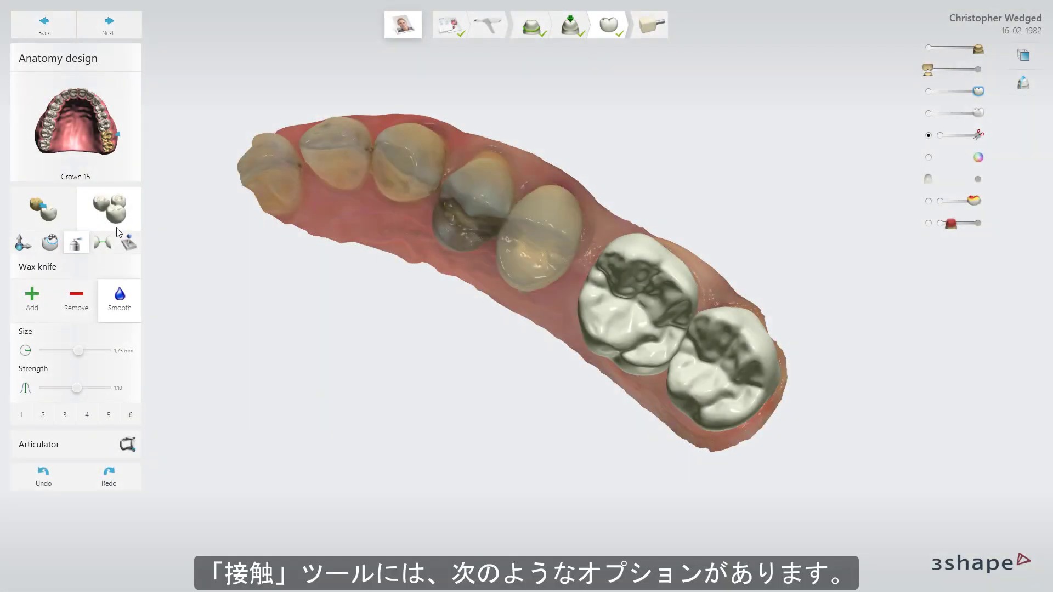
click(105, 243)
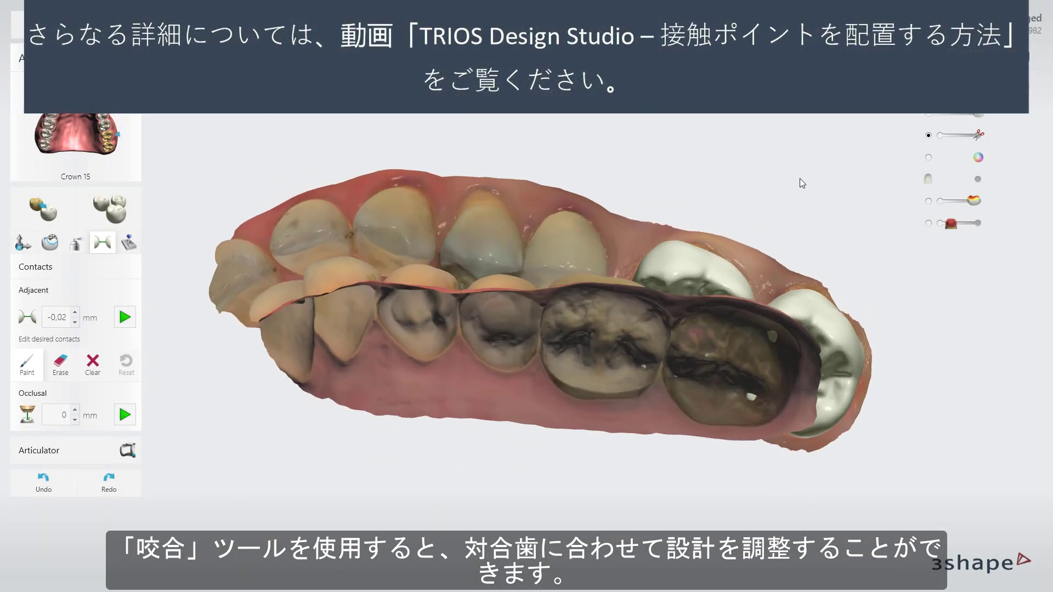
click(126, 416)
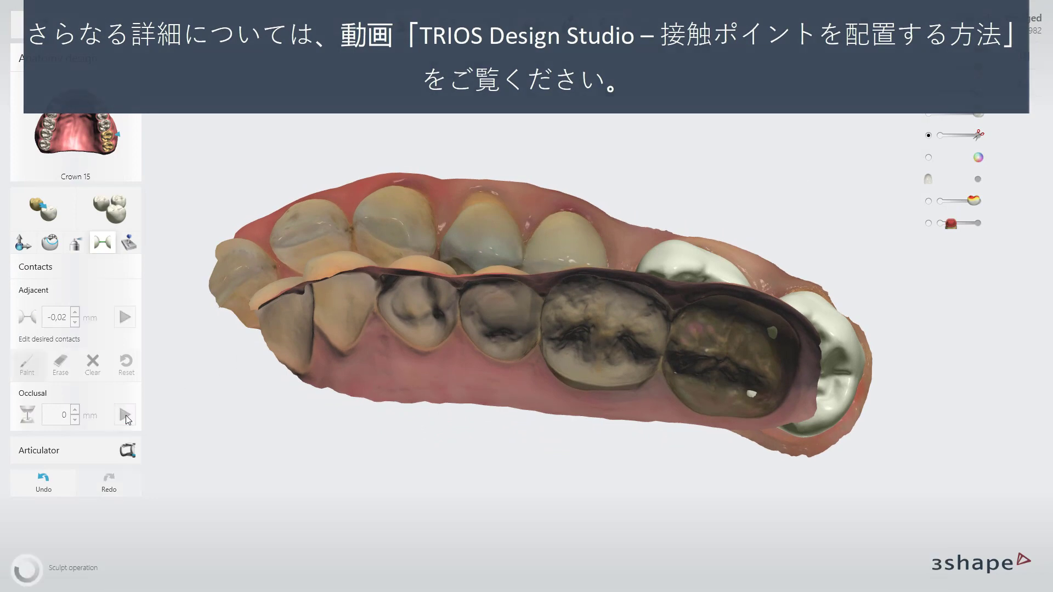
mouse_move(621, 331)
right_down()
mouse_move(587, 446)
mouse_move(607, 317)
right_up()
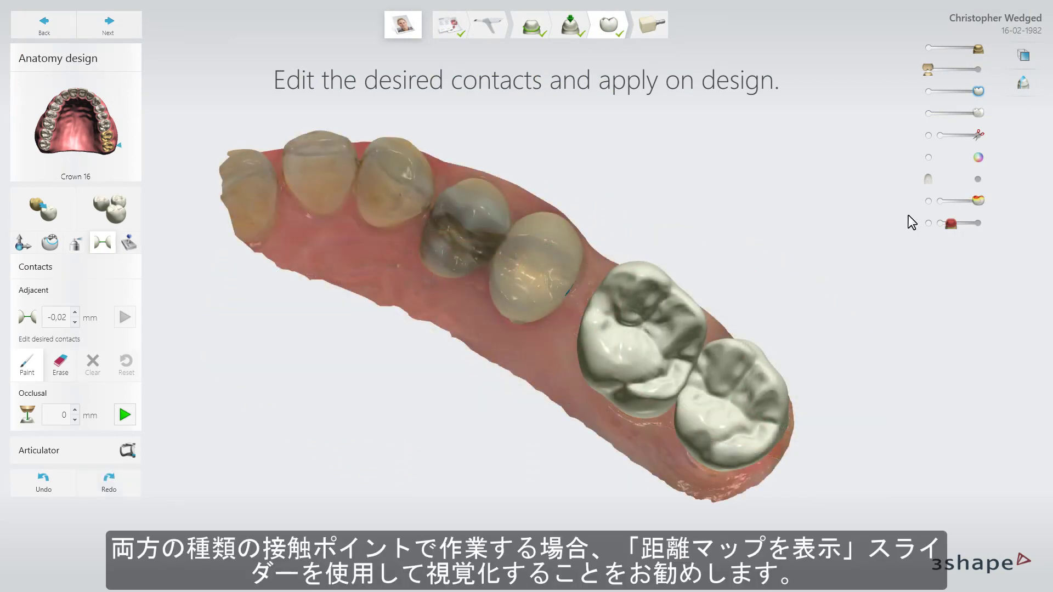
- Show the distance map on crown 16, hide the neighbouring crown, and examine the adjacent contact area from several angles
click(928, 200)
right_drag(902, 219, 875, 275)
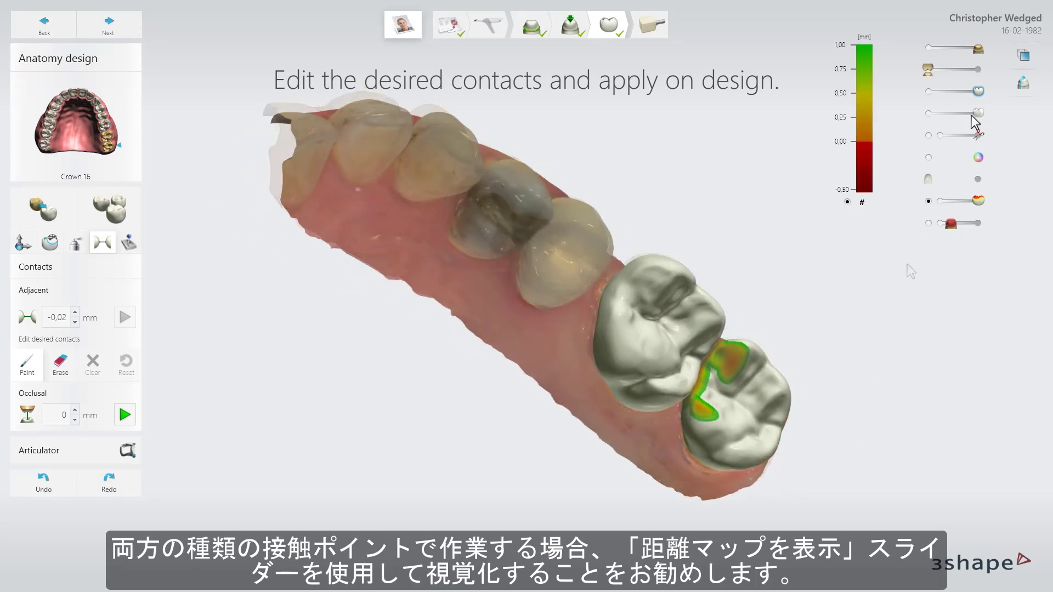
drag(976, 113, 931, 111)
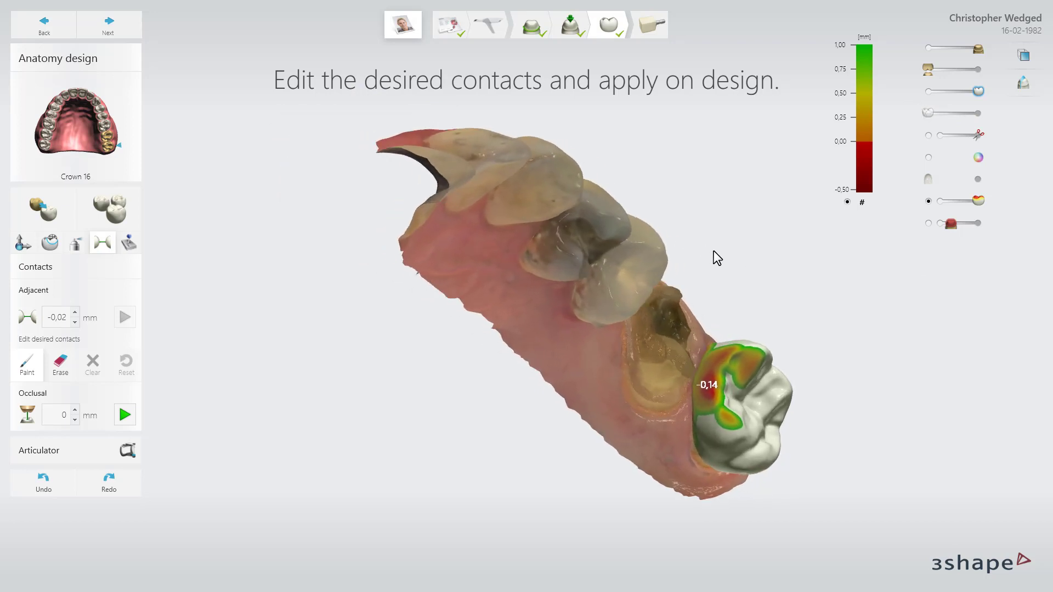
right_drag(713, 251, 796, 251)
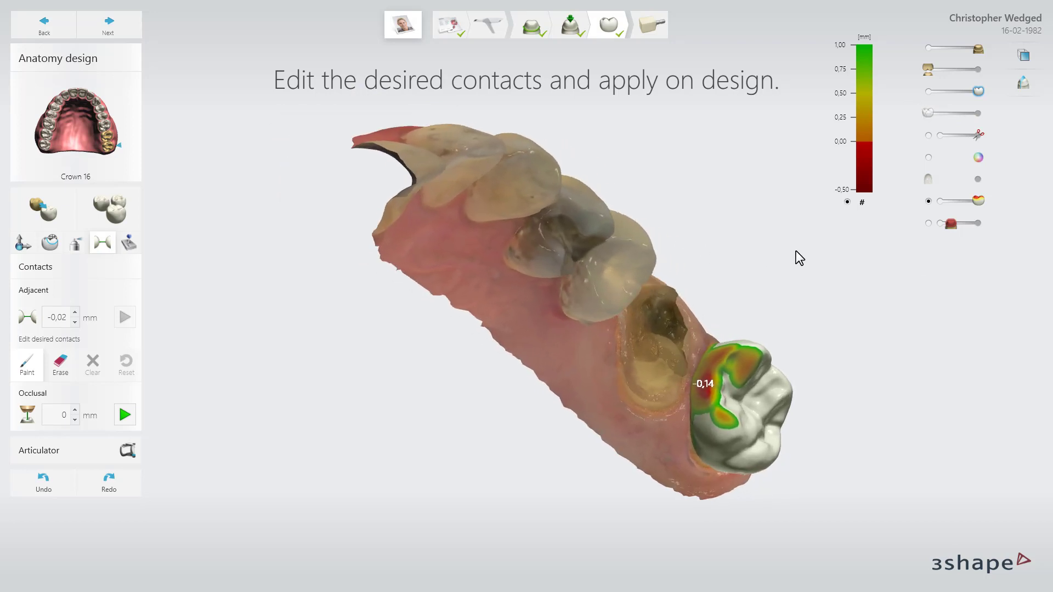
mouse_move(978, 200)
mouse_down()
mouse_move(919, 197)
mouse_move(994, 210)
mouse_up()
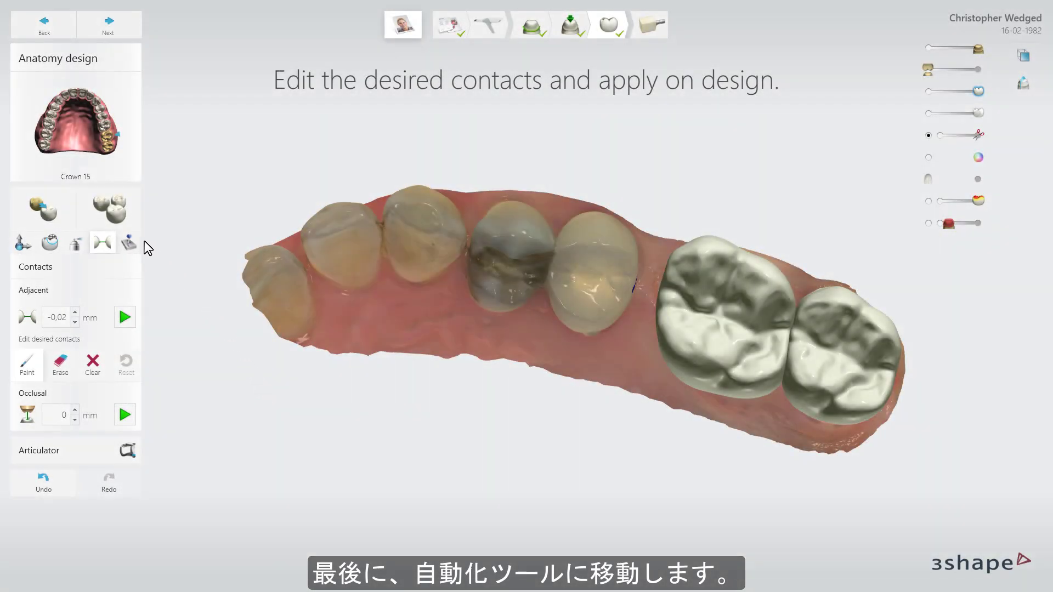
- Display the minimum thickness map and enforce a minimum thickness of 1 mm on crown 15
click(128, 243)
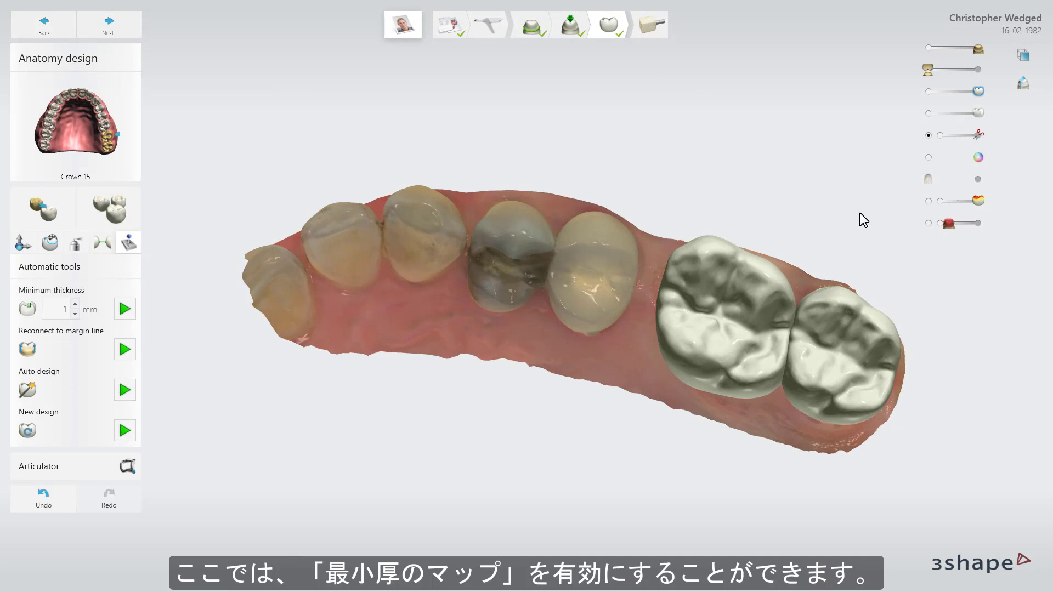
click(928, 223)
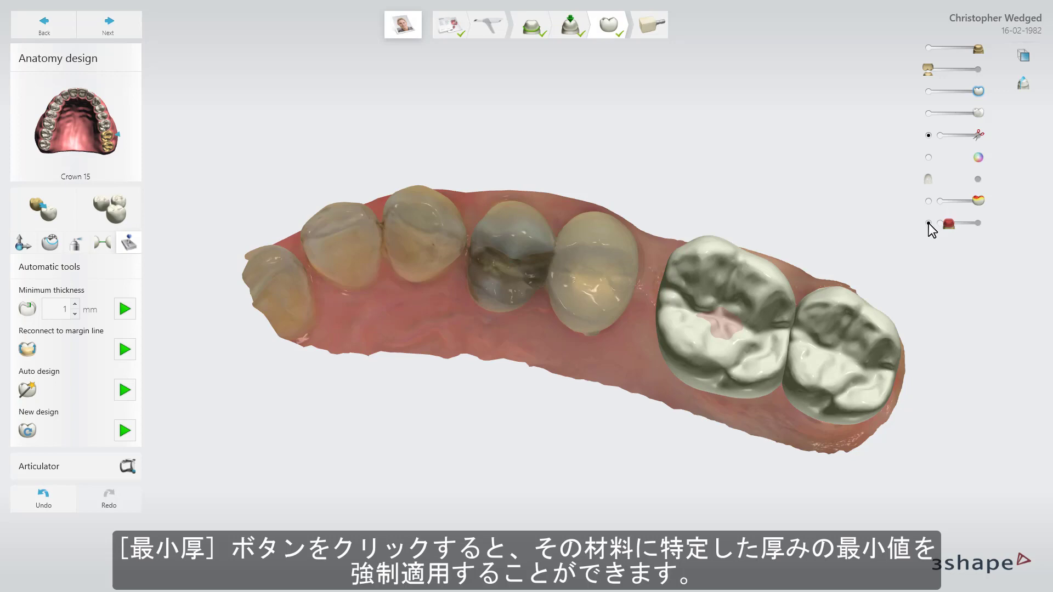
click(928, 223)
click(126, 307)
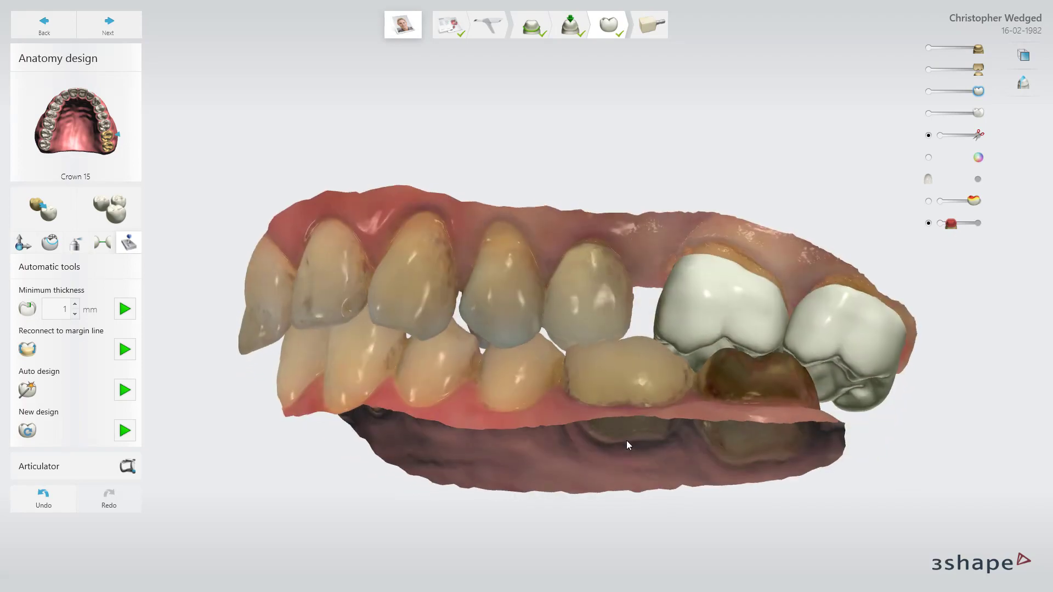
- Enable Guide by design for the virtual articulator and run the articulation to check the crowns' contacts during jaw movement
right_drag(629, 444, 636, 478)
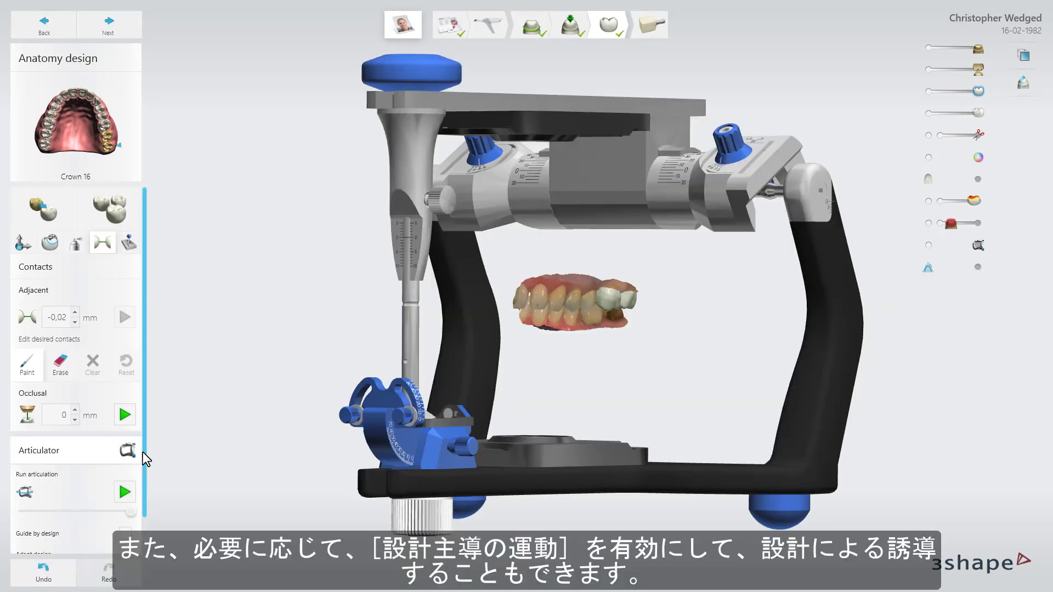
click(125, 494)
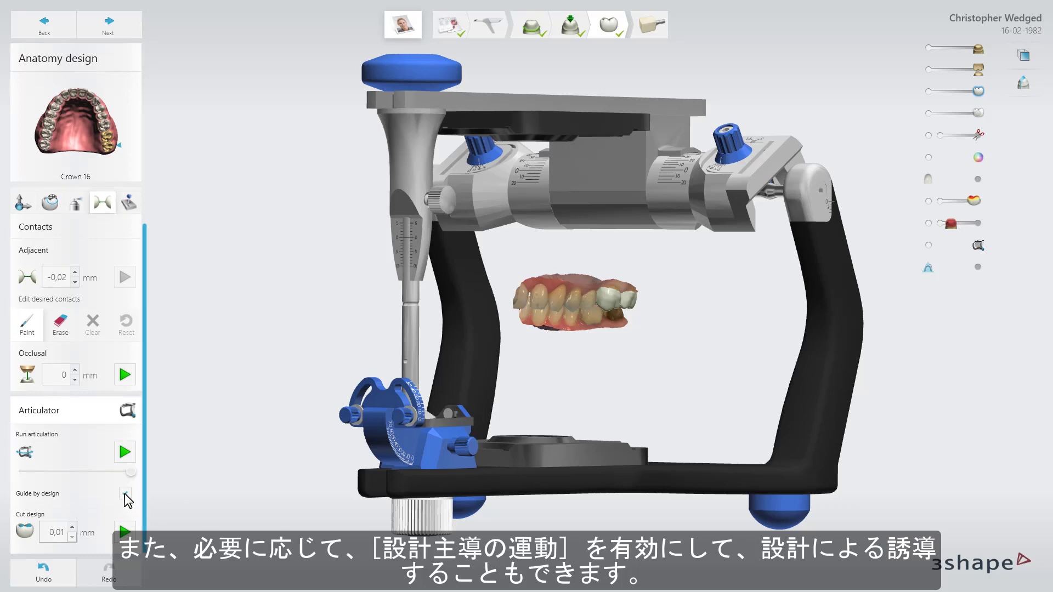
click(125, 493)
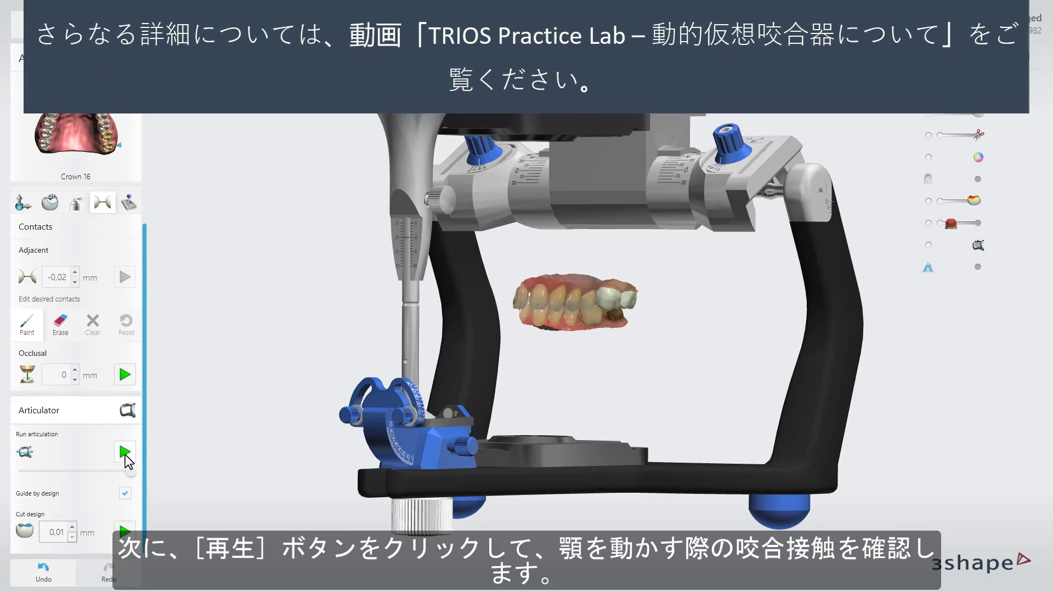
click(125, 453)
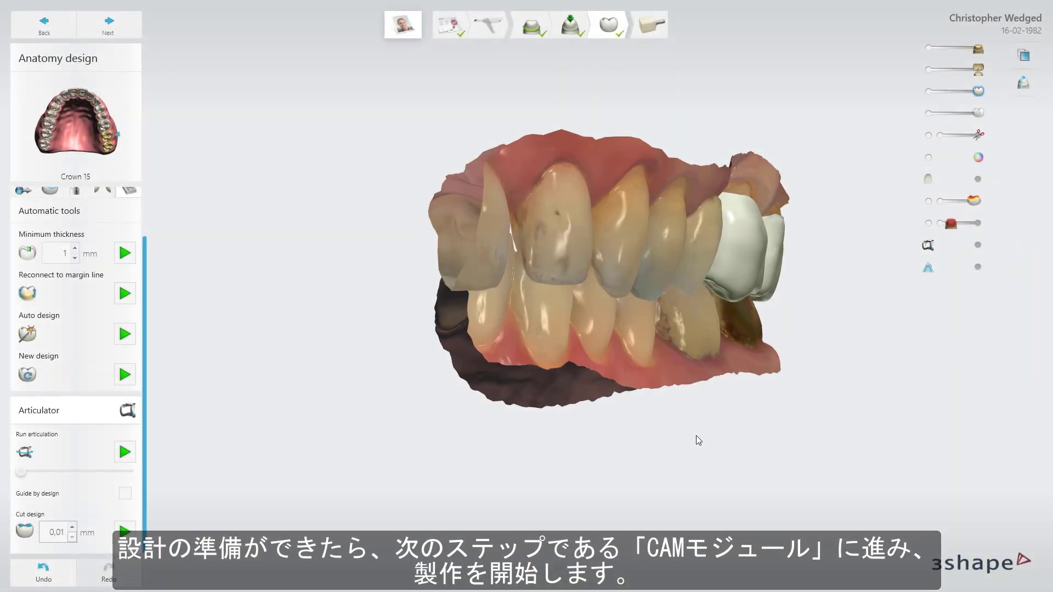
right_drag(695, 435, 436, 400)
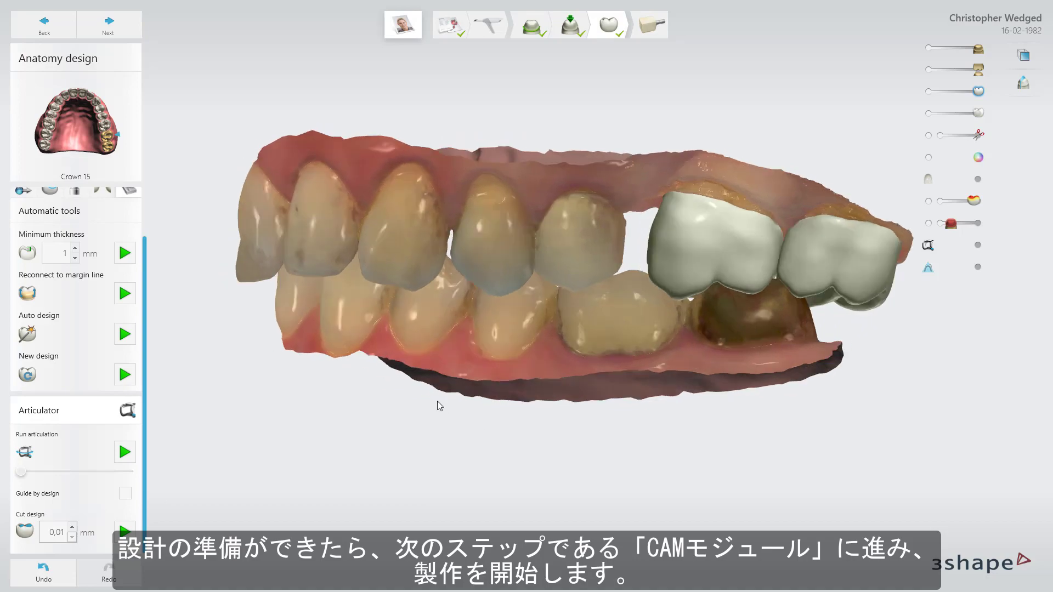